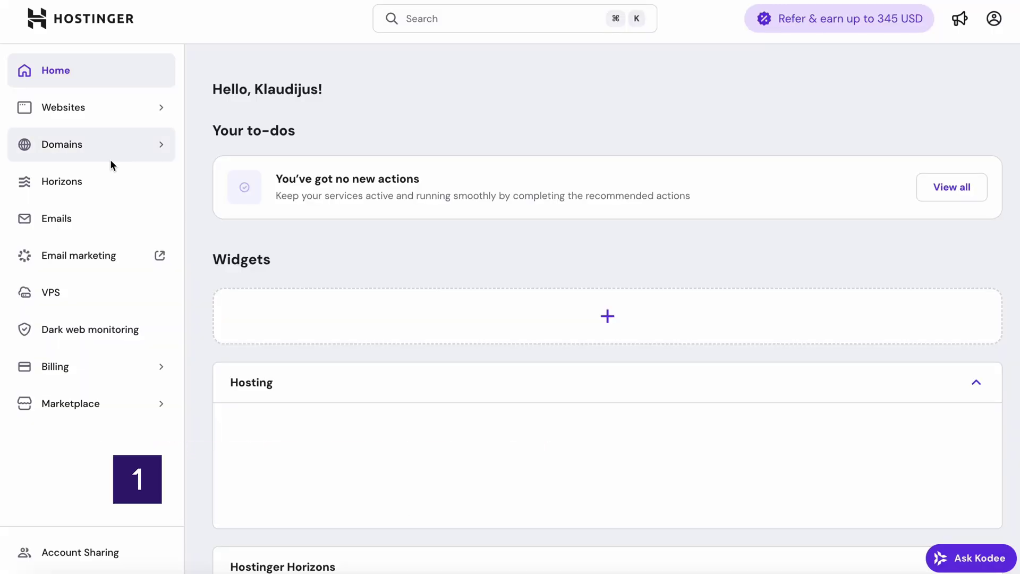
Search for hmcp.net under Get a new domain, finding it available at €11,99/1st yr
{"action": "left_click", "coordinate": [110, 159]}
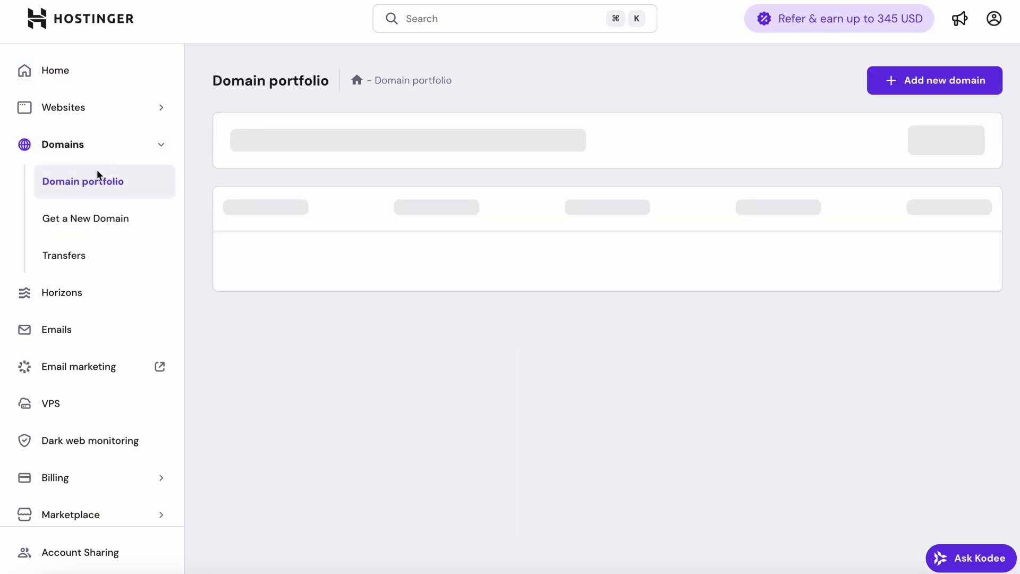
{"action": "left_click", "coordinate": [935, 81]}
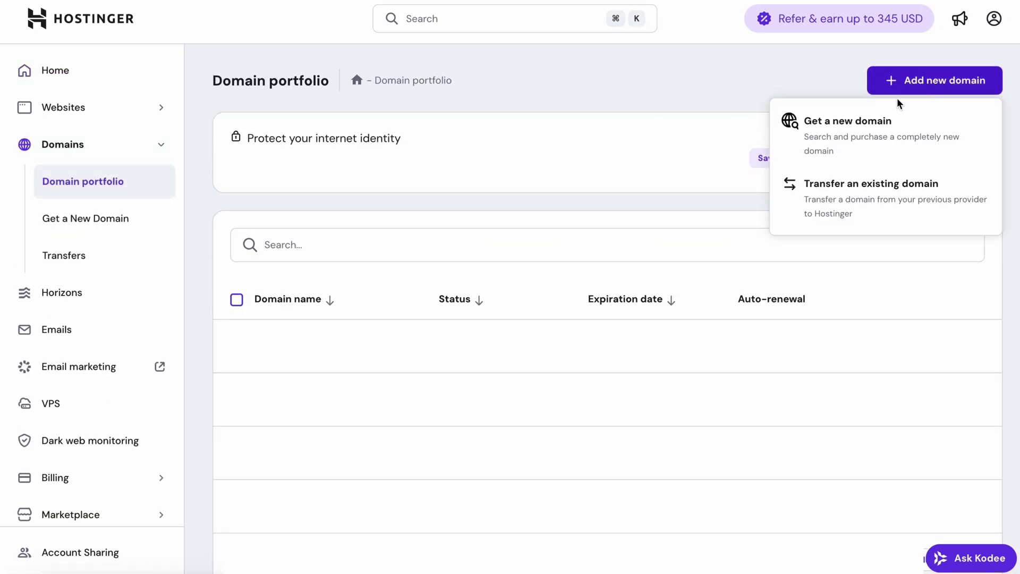
{"action": "left_click", "coordinate": [826, 133]}
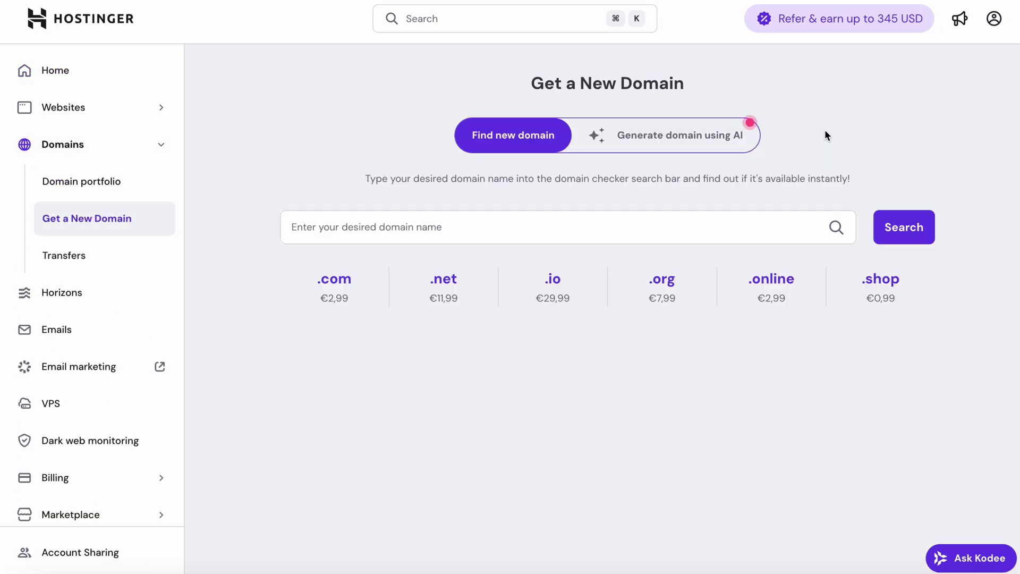
{"action": "left_click", "coordinate": [479, 227]}
{"action": "type", "text": "hmcp.net"}
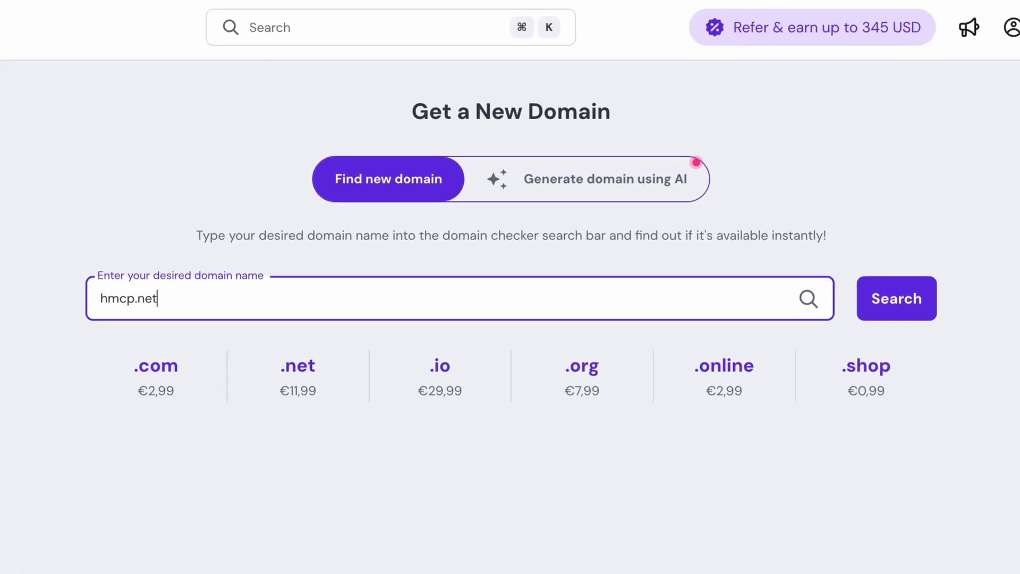
{"action": "key", "text": "Return"}
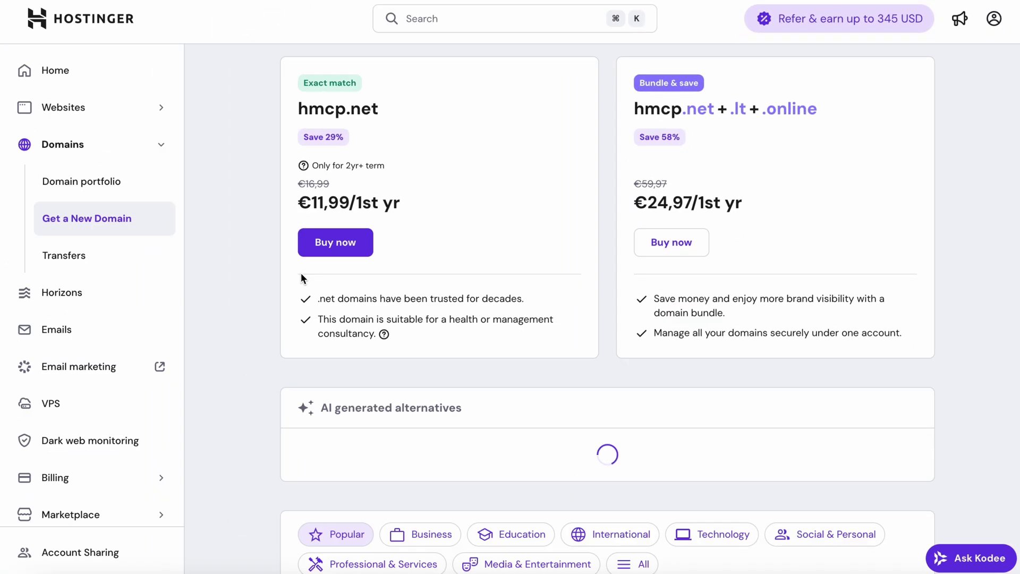
{"action": "scroll", "coordinate": [301, 273], "scroll_direction": "down", "scroll_amount": 5}
{"action": "scroll", "coordinate": [300, 272], "scroll_direction": "up", "scroll_amount": 2}
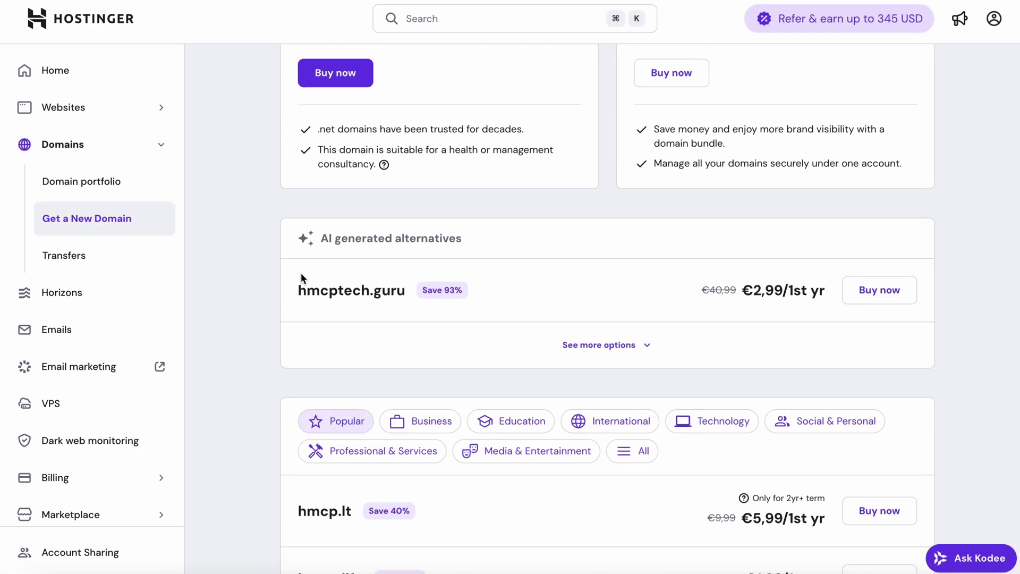
{"action": "scroll", "coordinate": [301, 278], "scroll_direction": "up", "scroll_amount": 5}
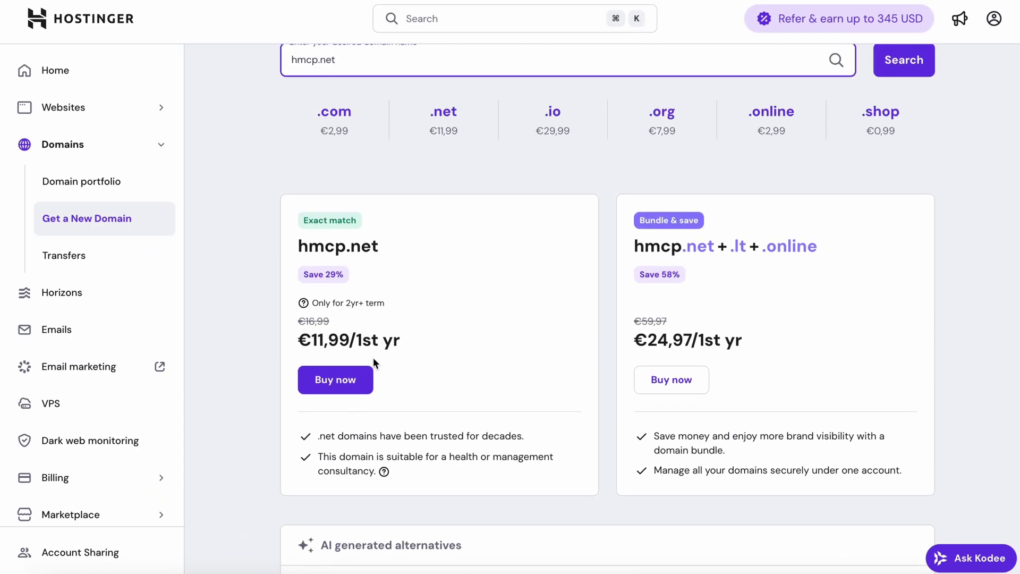
Buy hmcp.net on a 1-year plan for €17,14 and scroll its Domain Overview to Tools
{"action": "left_click", "coordinate": [327, 379]}
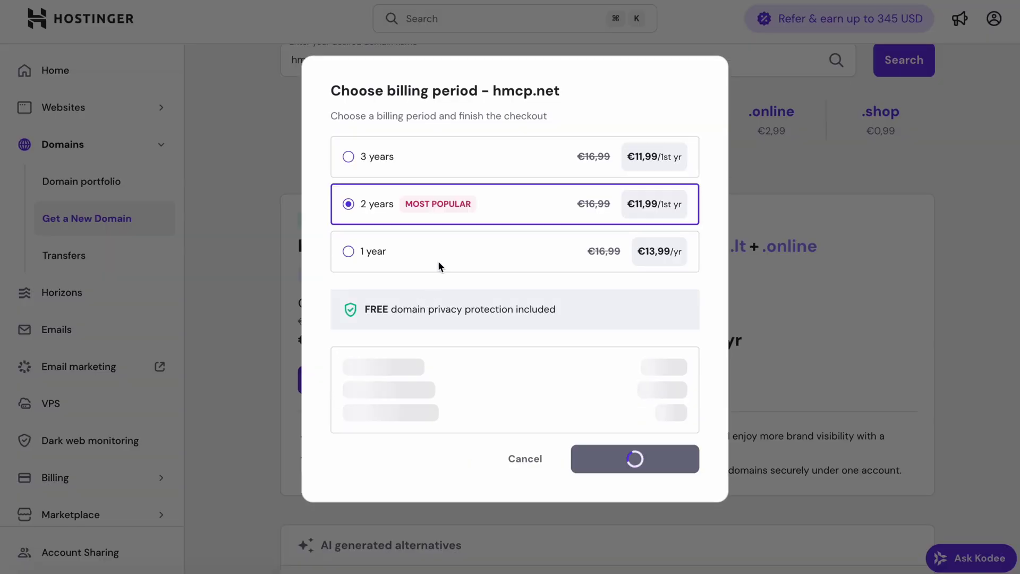
{"action": "left_click", "coordinate": [387, 220]}
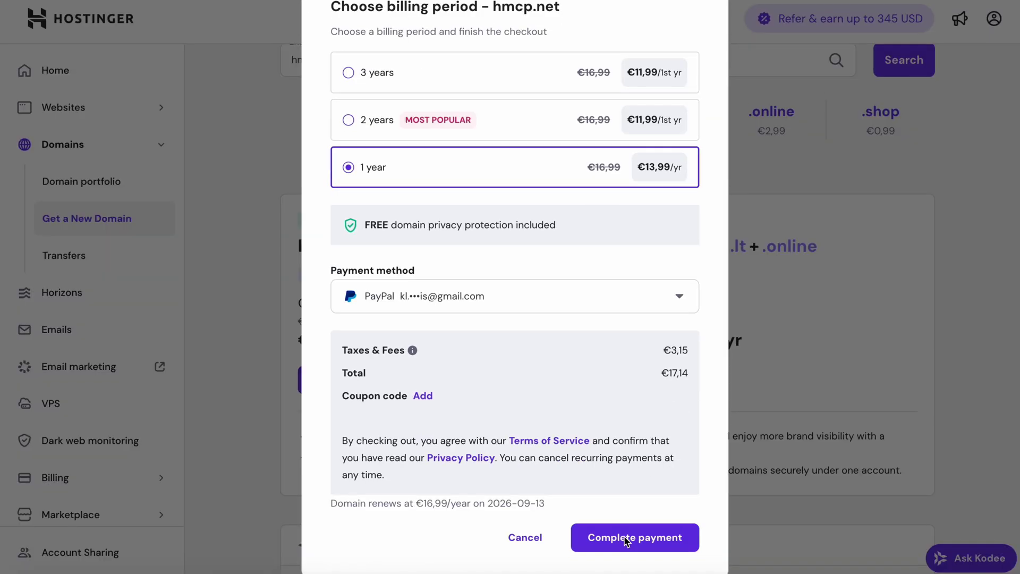
{"action": "left_click", "coordinate": [626, 539]}
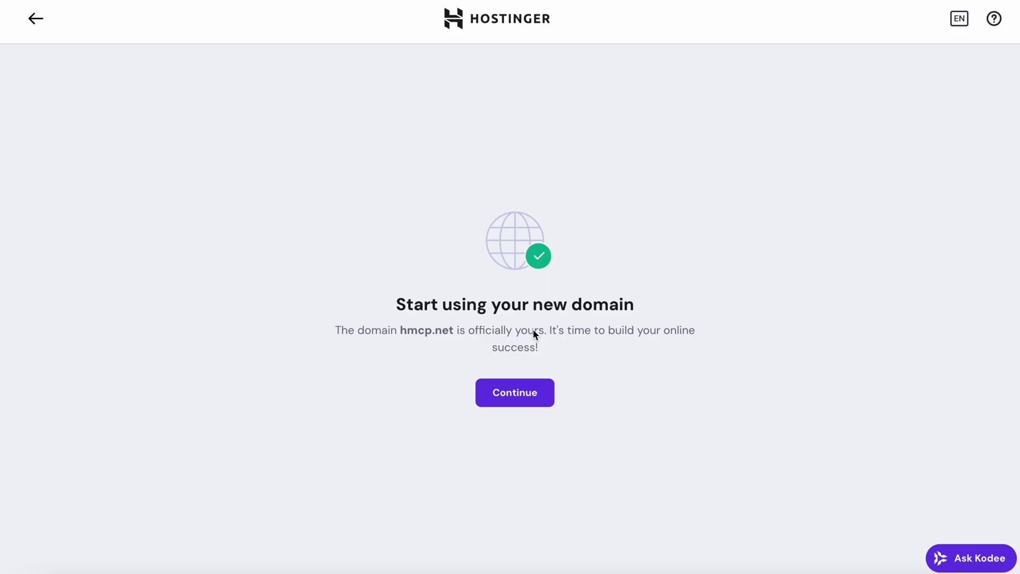
{"action": "left_click", "coordinate": [519, 397]}
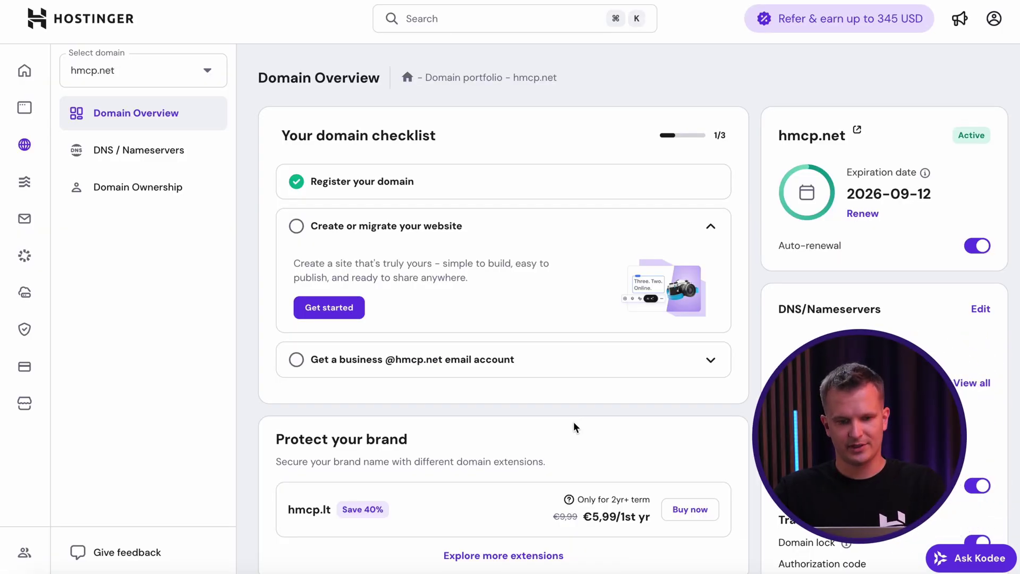
{"action": "scroll", "coordinate": [493, 256], "scroll_direction": "down", "scroll_amount": 8}
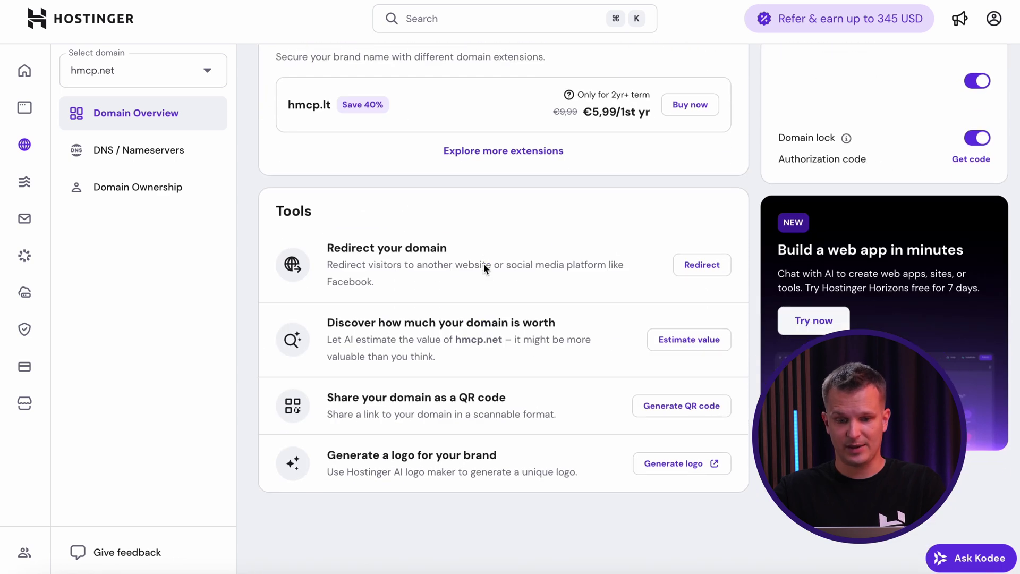
Create a Permanent (301) redirect from hmcp.net to the LinkedIn profile URL
{"action": "left_click", "coordinate": [698, 265]}
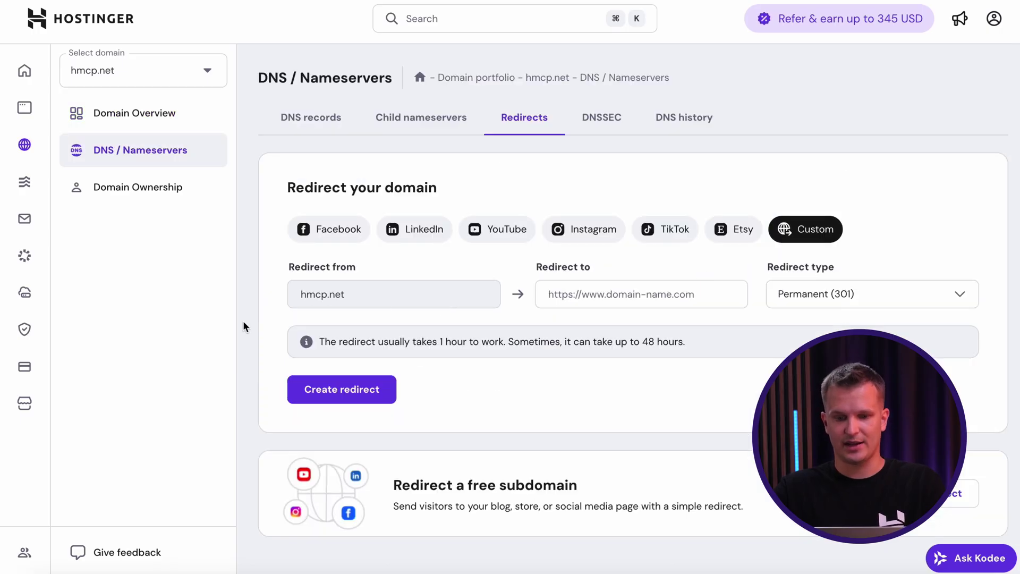
{"action": "left_click", "coordinate": [663, 300]}
{"action": "type", "text": "www.linkedin.com/klaudijus"}
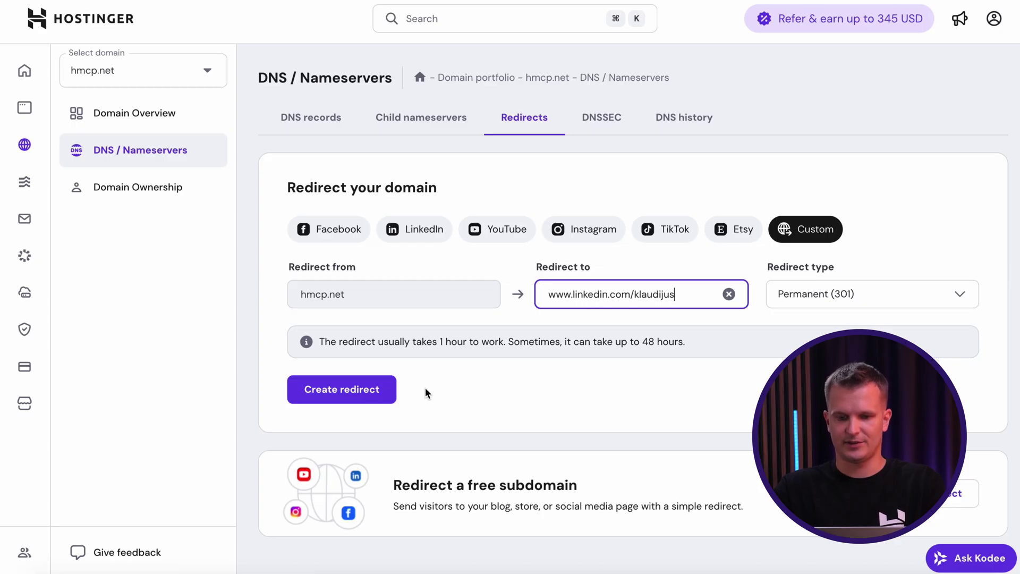
{"action": "left_click", "coordinate": [342, 389]}
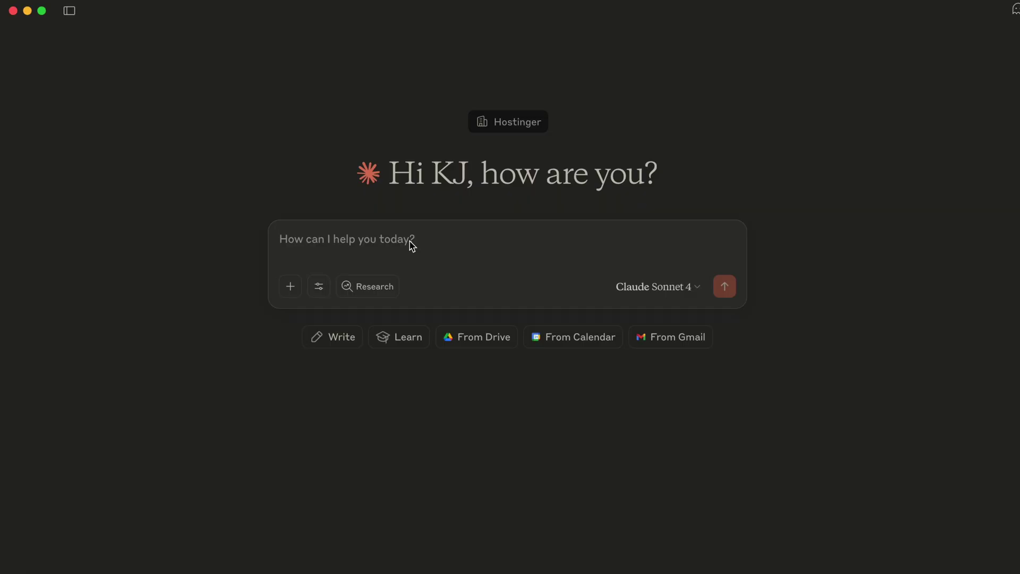
Ask Claude to 'list all the domain names' in the Hostinger account
{"action": "type", "text": "list all the domain names that I own"}
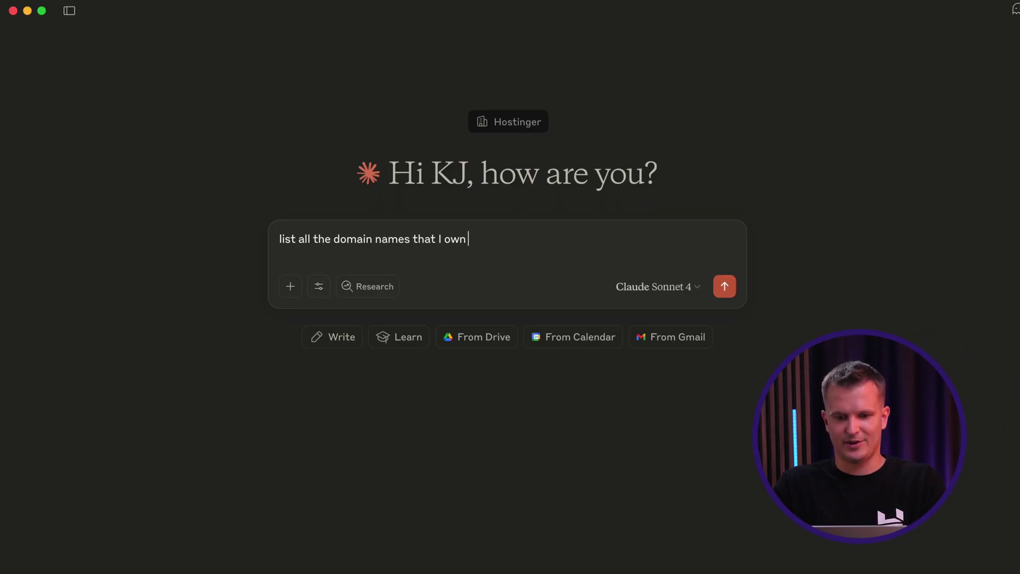
{"action": "key", "text": "Return"}
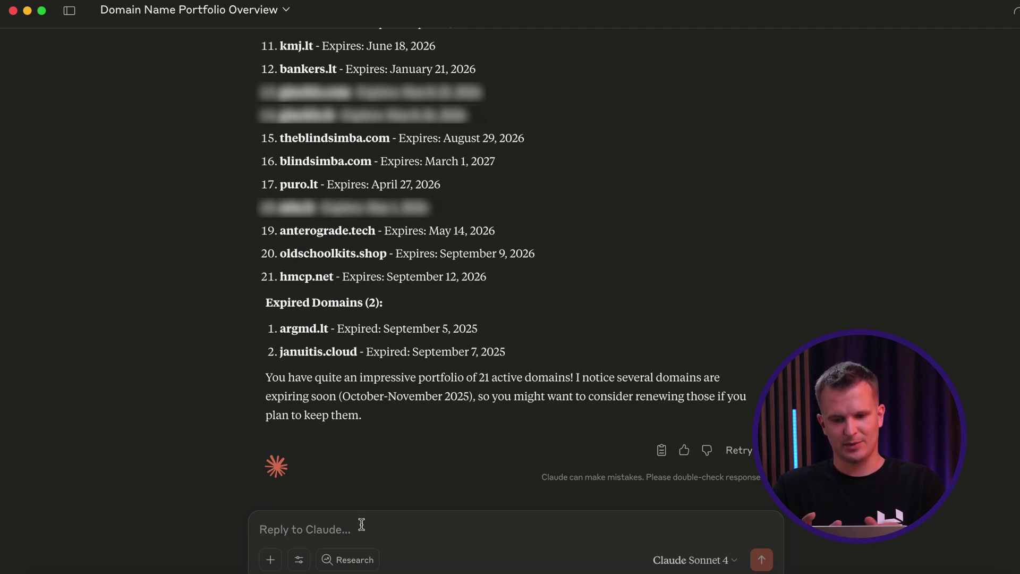
Send the pasted prompt requesting available domains for a sustainable Gen Z fashion brand
{"action": "type", "text": "I'm launching a sustainable fashion brand targeting Gen Z. Generate creative domain ideas that reflect eco-consciousness and youth appeal, check availability across premium extensions, and analyze which would be best for SEO and branding."}
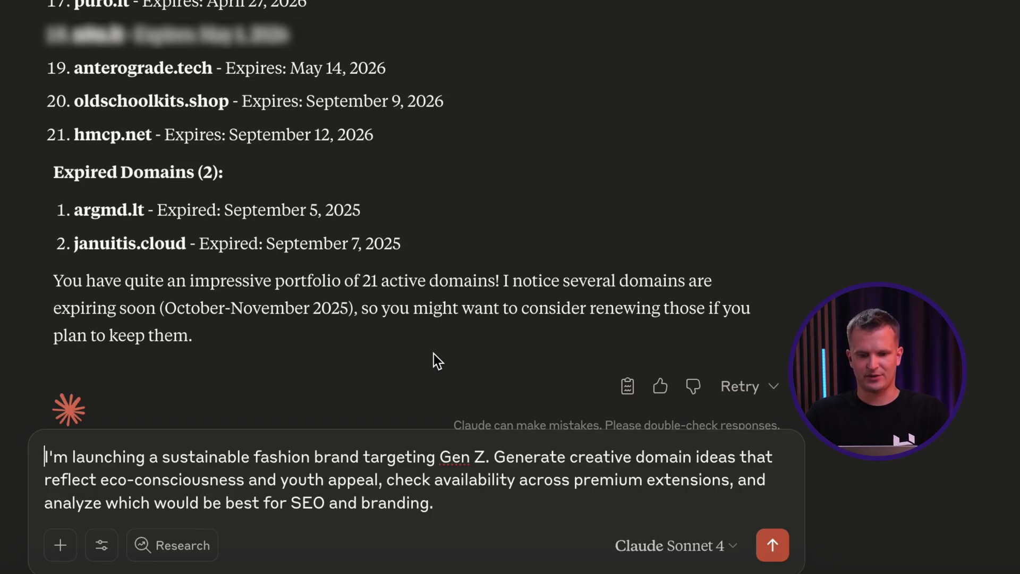
{"action": "key", "text": "Return"}
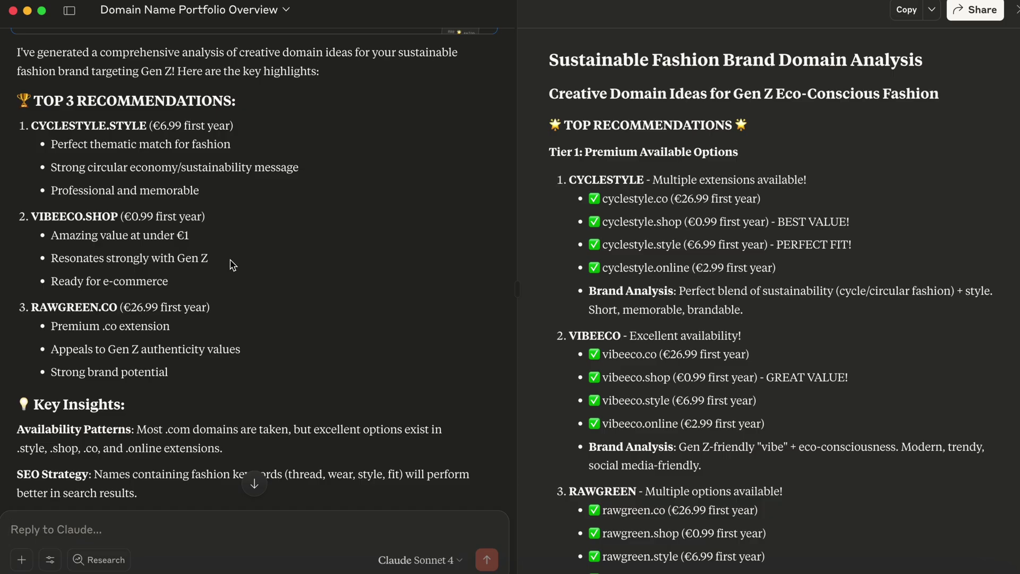
Pick VIBEECO.SHOP, then send 'lets try to purchase VIBEECO.SHOP' so Claude buys it
{"action": "scroll", "coordinate": [270, 252], "scroll_direction": "down", "scroll_amount": 5}
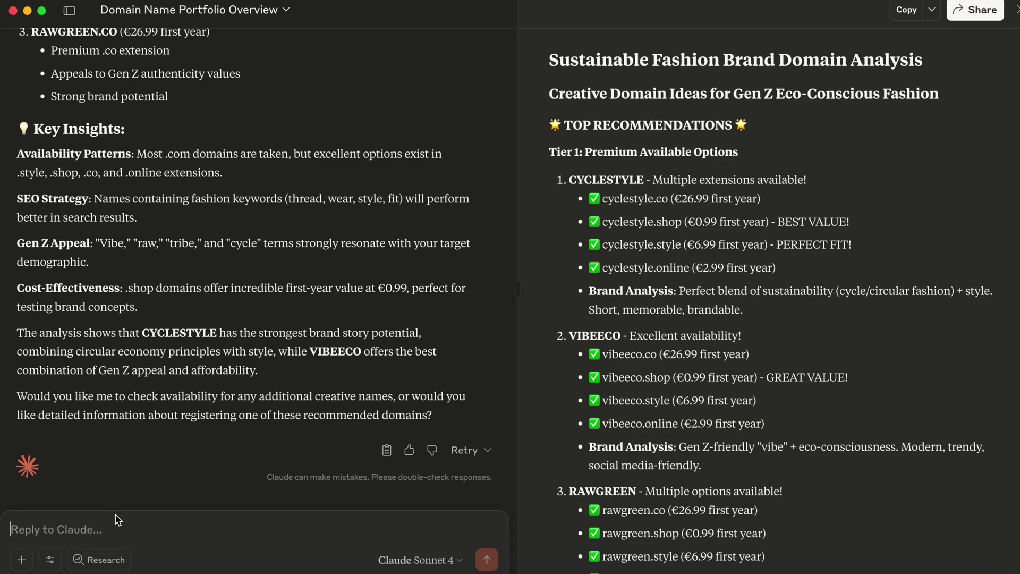
{"action": "type", "text": "VIBEECO.SHOP"}
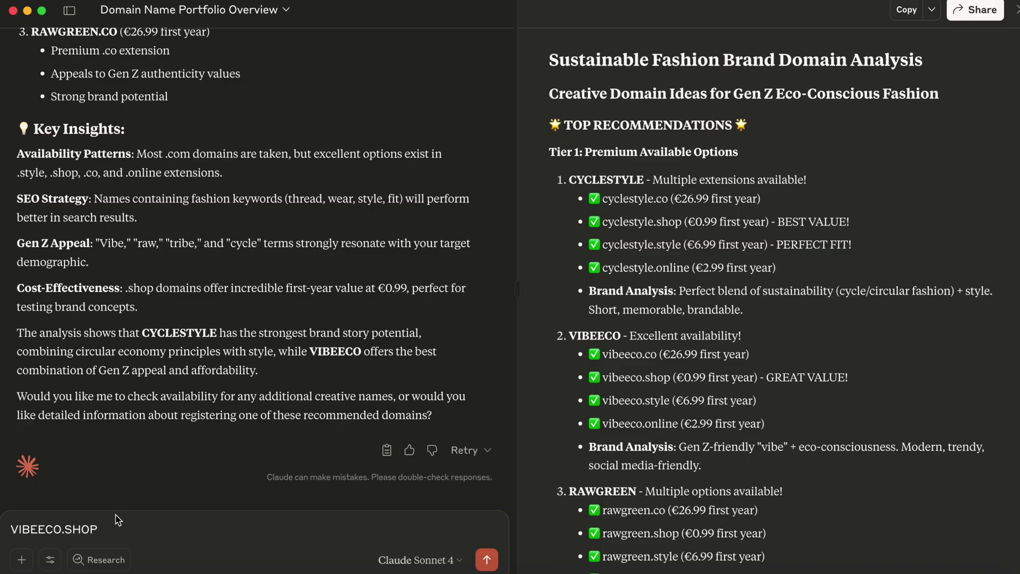
{"action": "key", "text": "Return"}
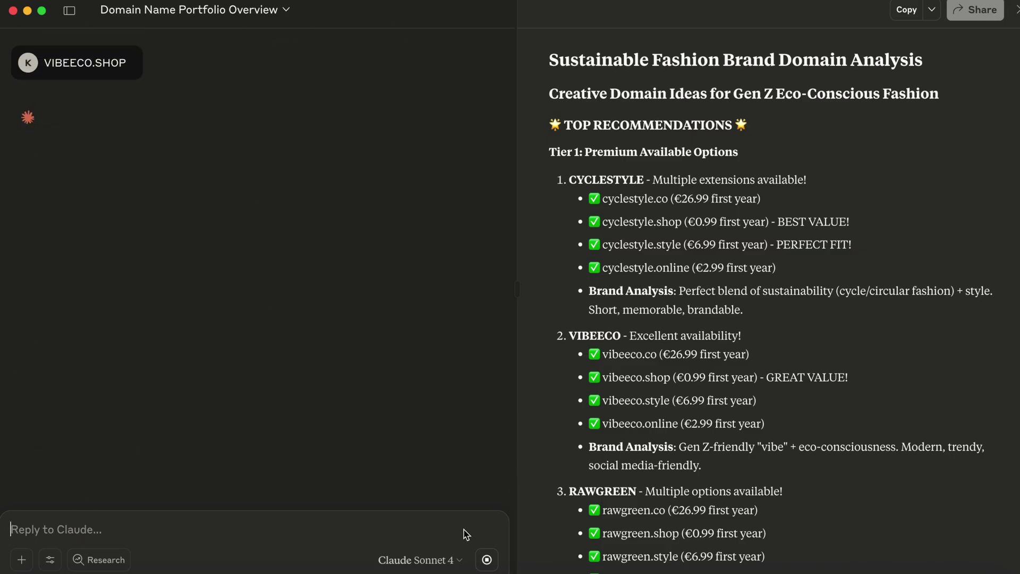
{"action": "type", "text": "lets try to purchase VIBEECO.SHOP"}
{"action": "key", "text": "ctrl+a"}
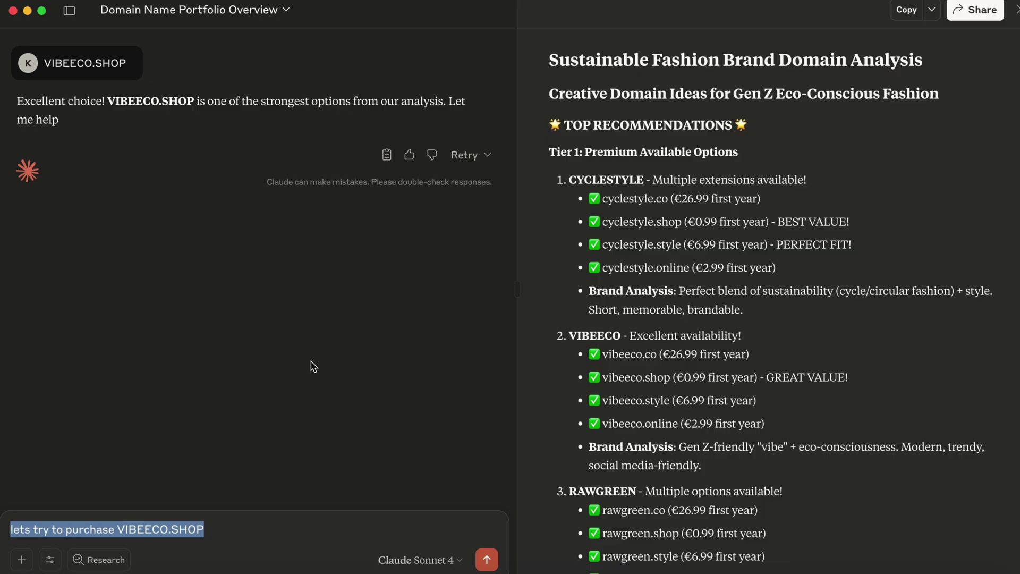
{"action": "key", "text": "Return"}
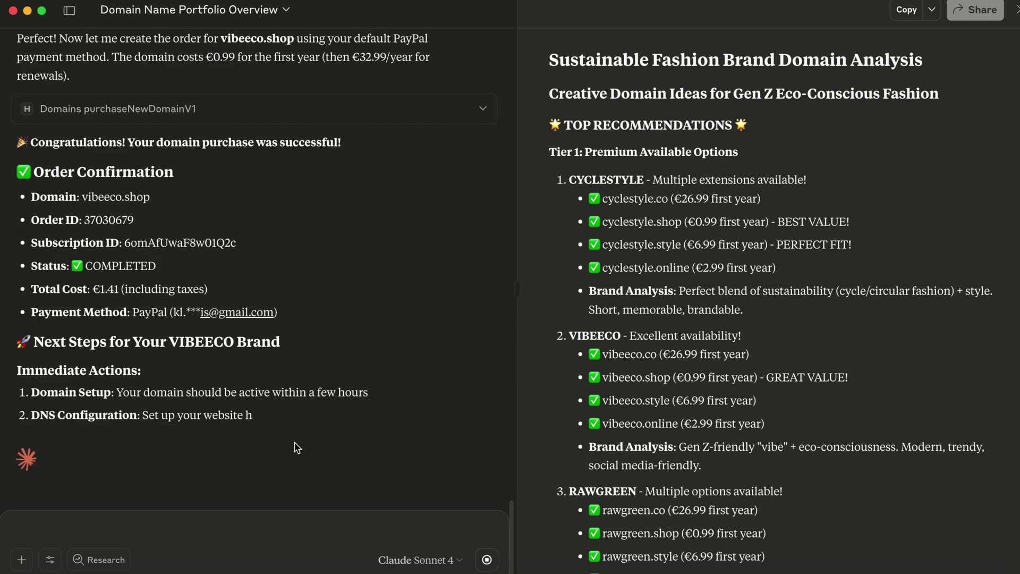
{"action": "left_click", "coordinate": [122, 533]}
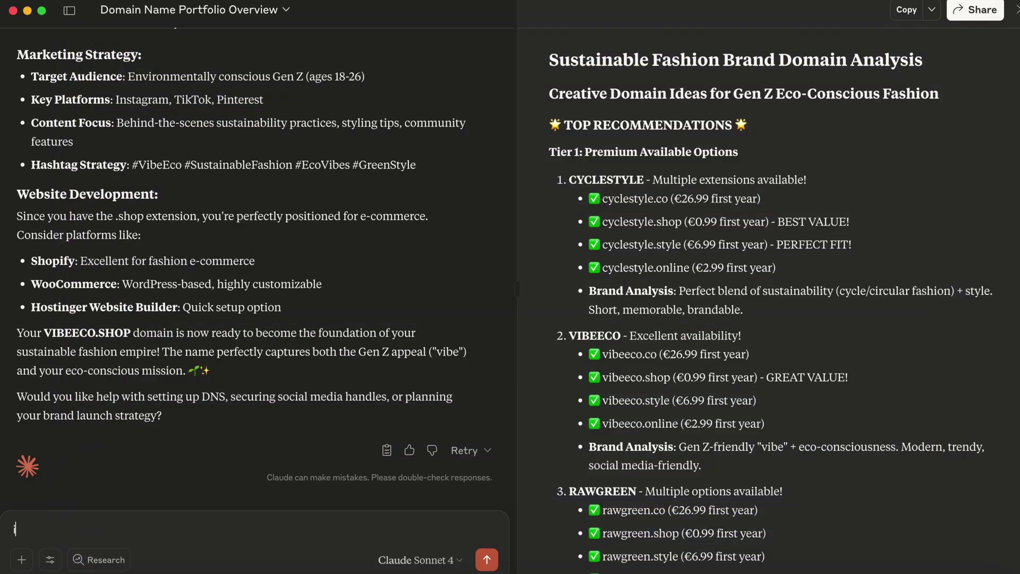
Ask Claude to forward vibeeco.shop to the user's etsy.com shop page
{"action": "key", "text": "BackSpace"}
{"action": "type", "text": "I want to forw"}
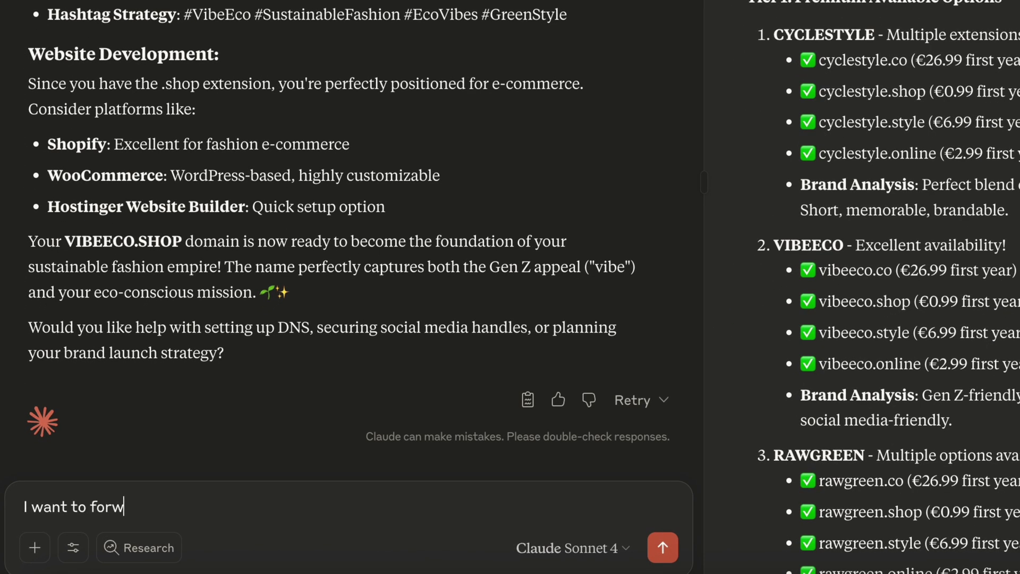
{"action": "type", "text": "ard this domain to my etsy"}
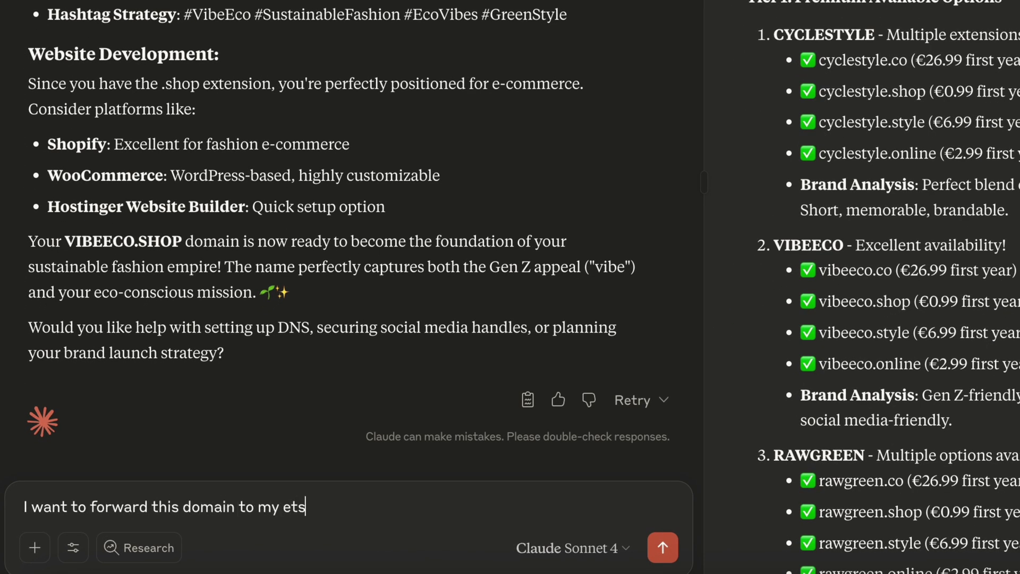
{"action": "type", "text": ".com/username"}
{"action": "key", "text": "Return"}
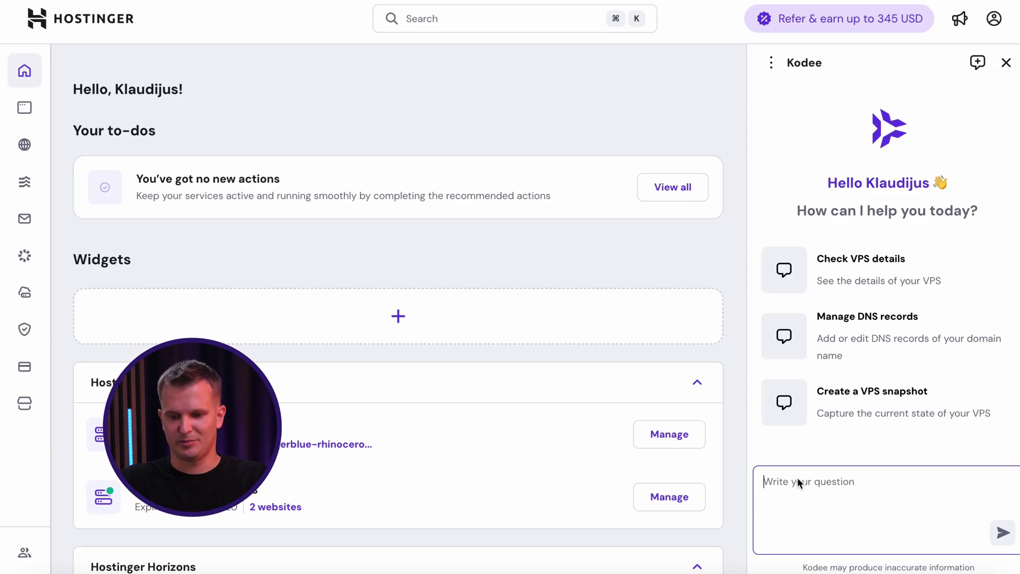
Ask Kodee to forward the owner's .eu domain to the pasted LinkedIn profile URL
{"action": "type", "text": "januitis.eu"}
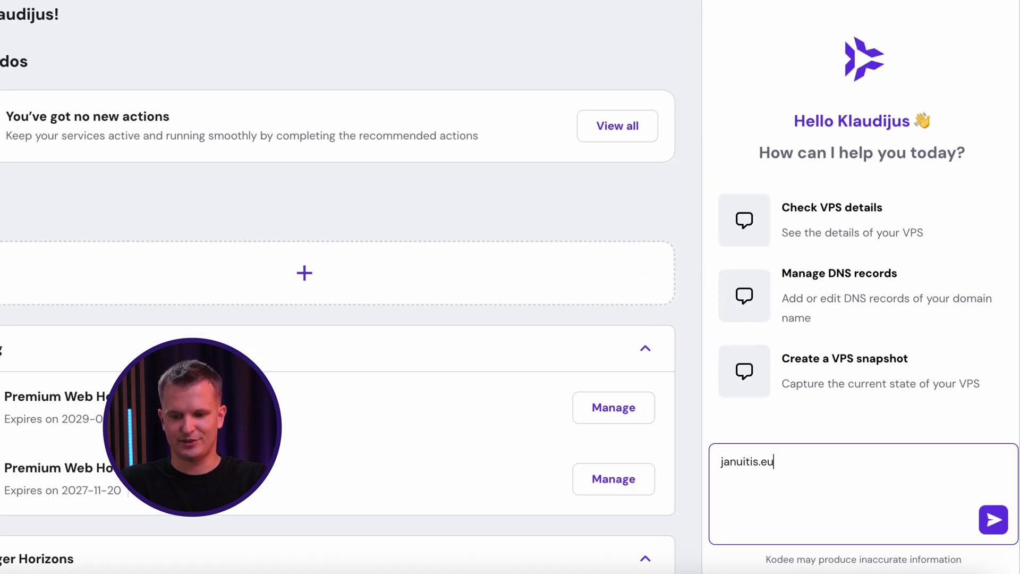
{"action": "type", "text": " forward"}
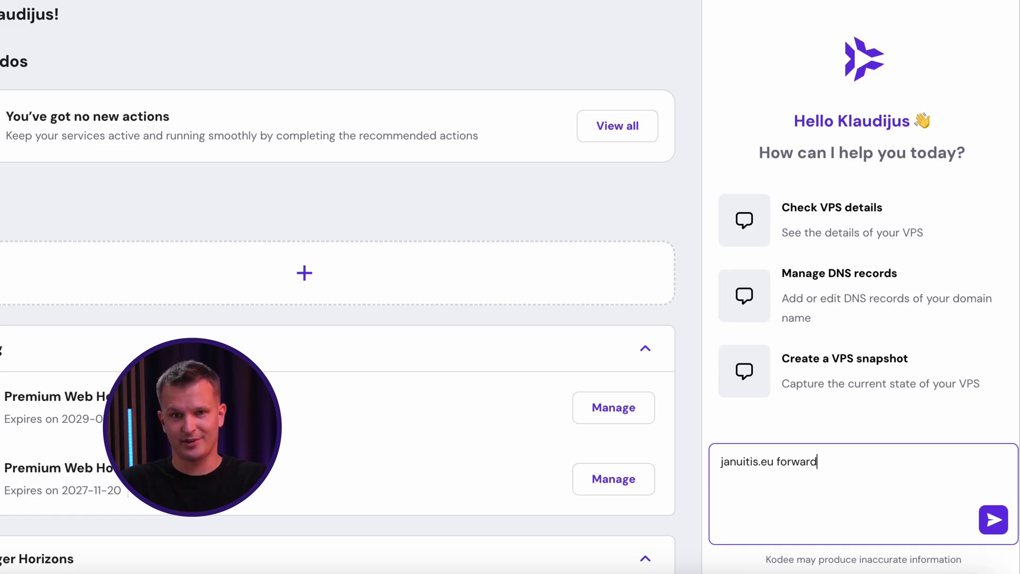
{"action": "type", "text": "https://www.linkedin.com/in/klaudijus-januitis/"}
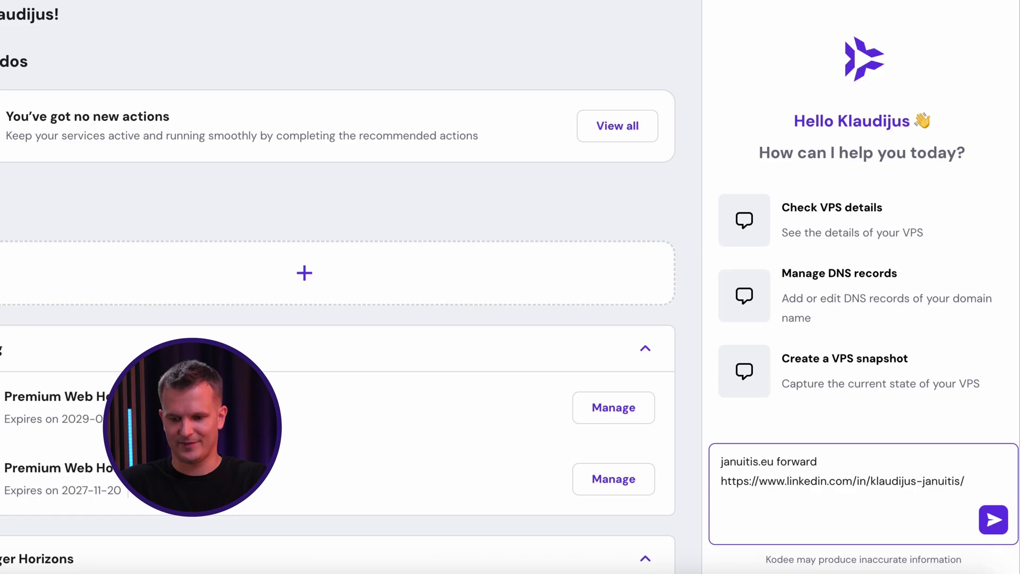
{"action": "key", "text": "Return"}
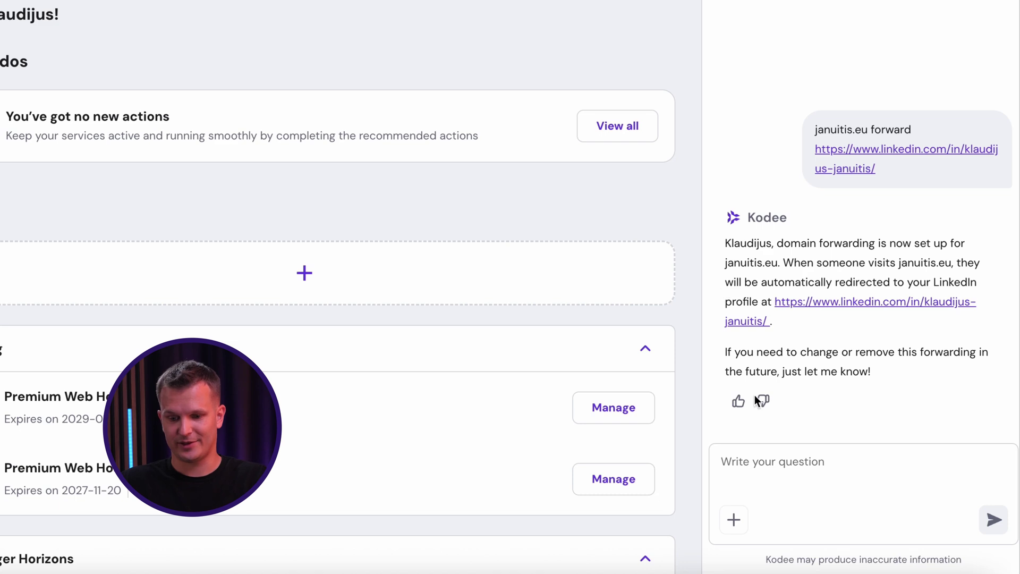
Ask Kodee for the 'renewal status for this domain' on the pasted .cloud domain
{"action": "left_click", "coordinate": [782, 472]}
{"action": "type", "text": "k"}
{"action": "key", "text": "BackSpace"}
{"action": "type", "text": "klaudijus.cloud"}
{"action": "type", "text": "renewal status for this domain"}
{"action": "key", "text": "Return"}
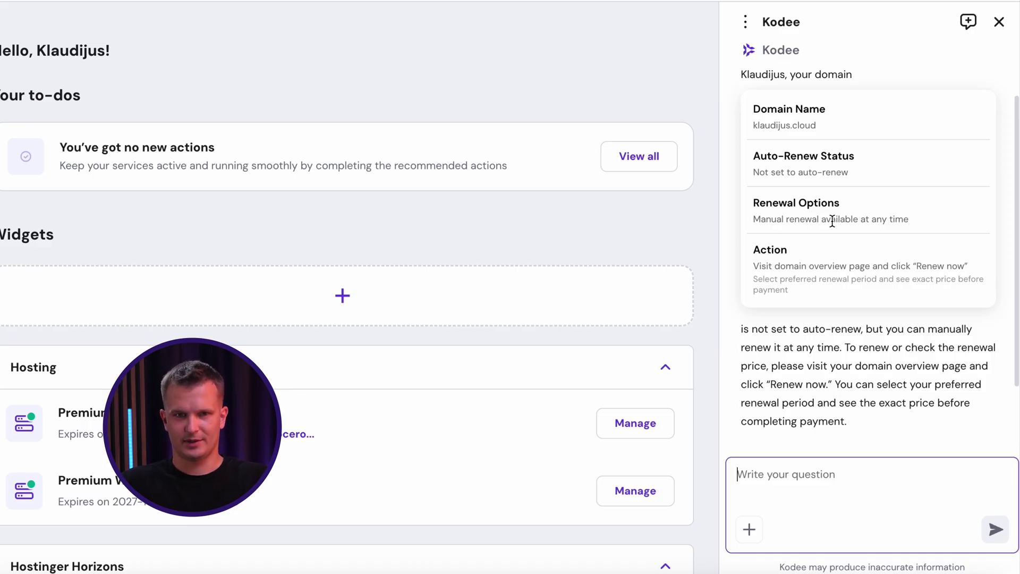
Have Kodee turn on auto renewal for the .cloud domain and confirm it
{"action": "type", "text": "turn on auto renewal"}
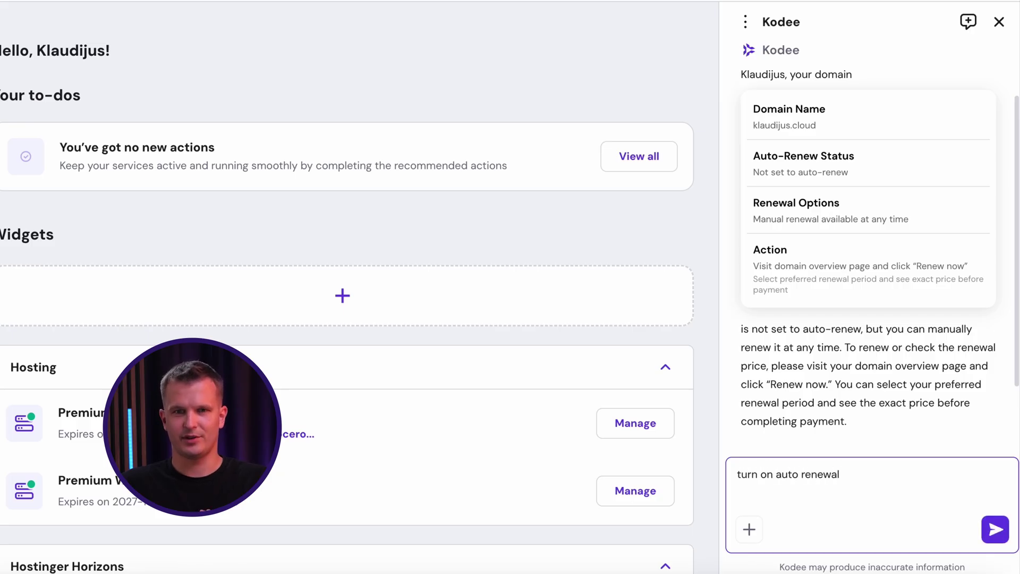
{"action": "key", "text": "Return"}
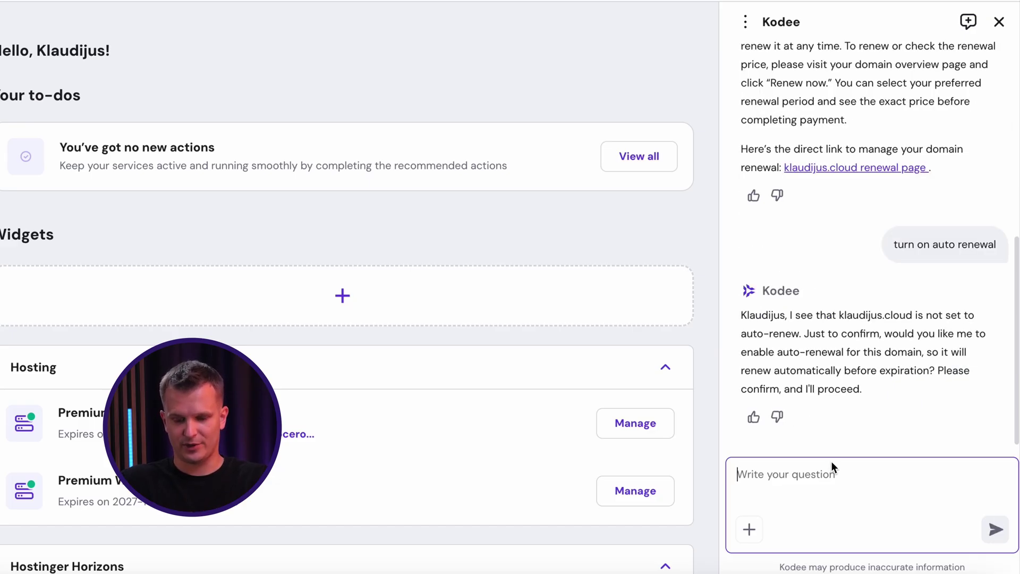
{"action": "type", "text": "confir"}
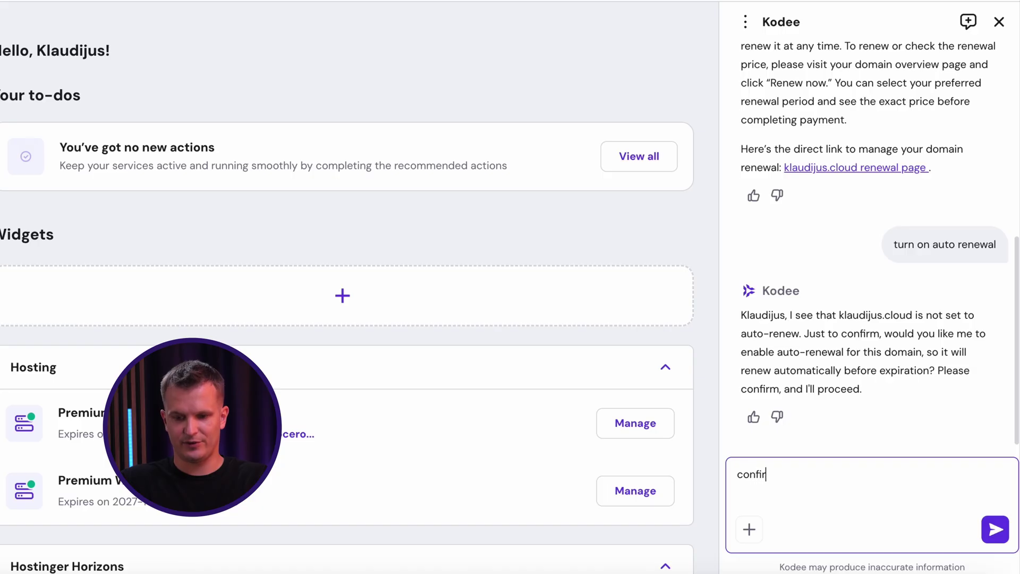
{"action": "type", "text": "m"}
{"action": "key", "text": "Return"}
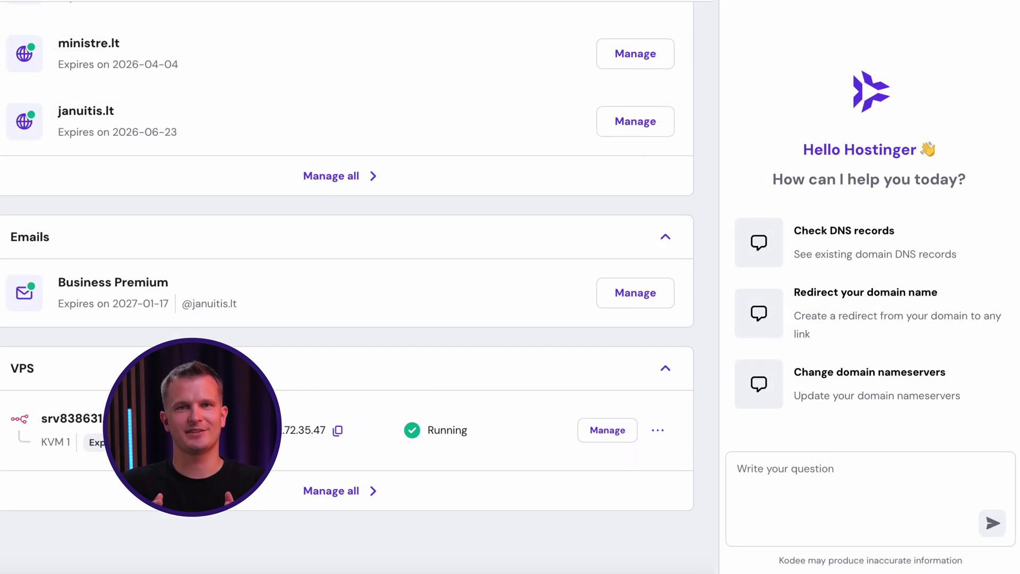
Ask Kodee to check availability of the owner's .com domain, domainname.net and hmcp.net
{"action": "left_click", "coordinate": [753, 495]}
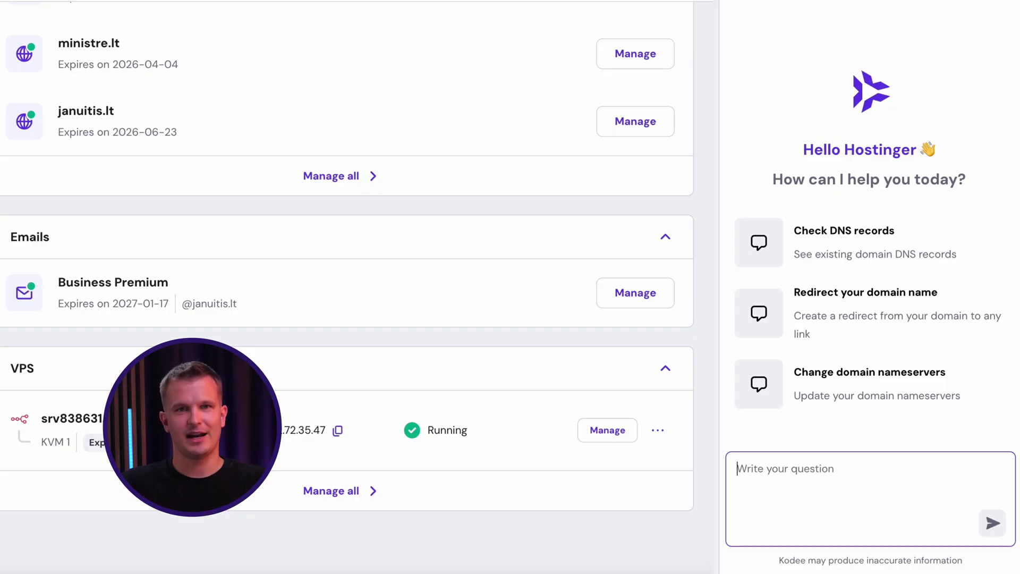
{"action": "type", "text": "I want to check availability of ja"}
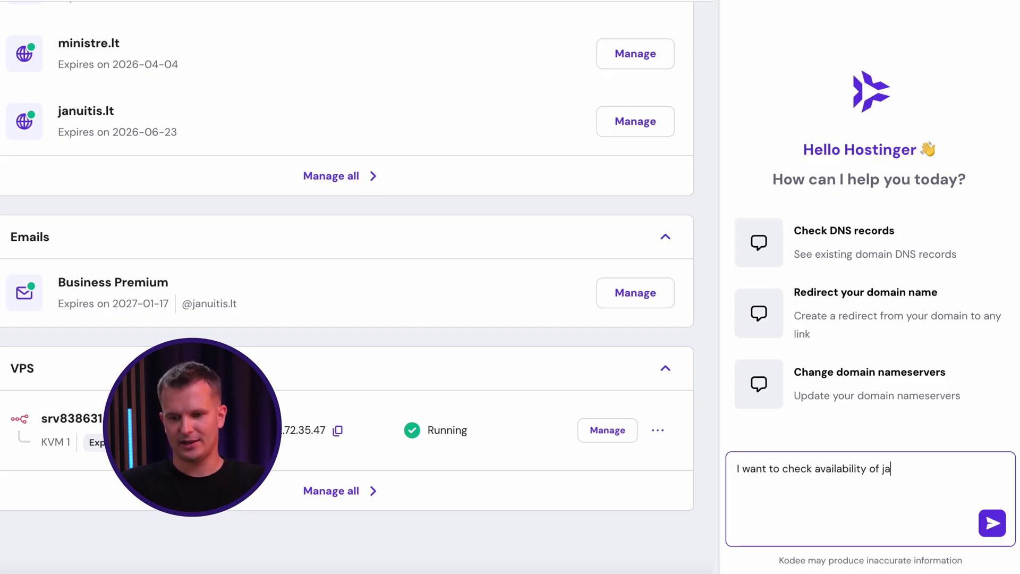
{"action": "type", "text": "nuitis.com, domainname.net and hmcp.net"}
{"action": "key", "text": "Return"}
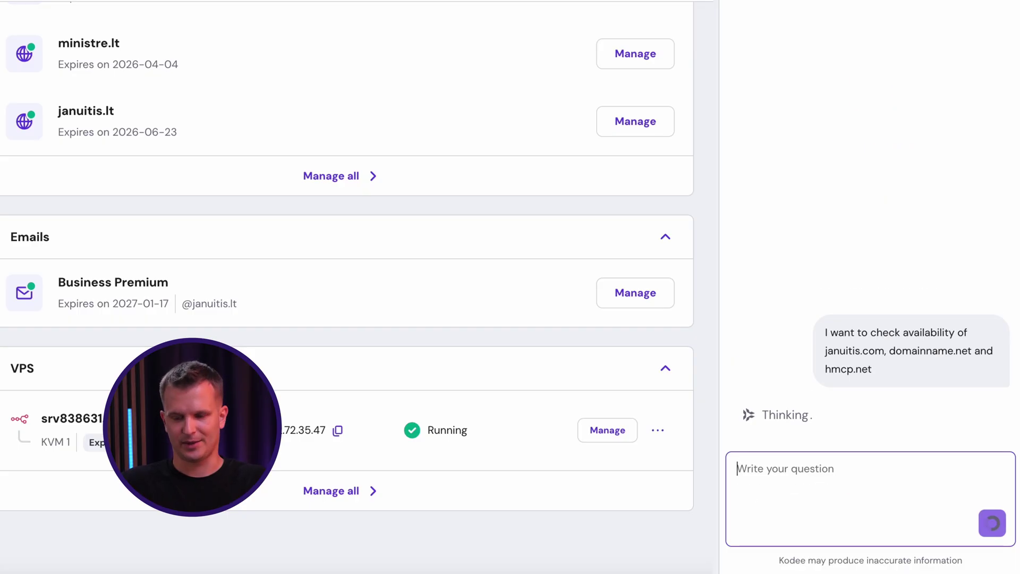